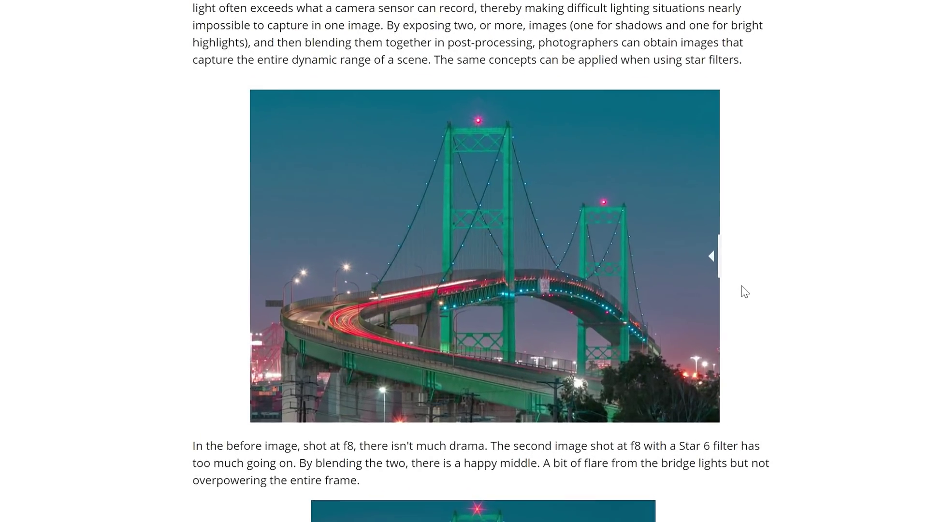
- Slide the before/after divider left on the Hoya bridge photo to show the star-filter version
drag(718, 289, 283, 289)
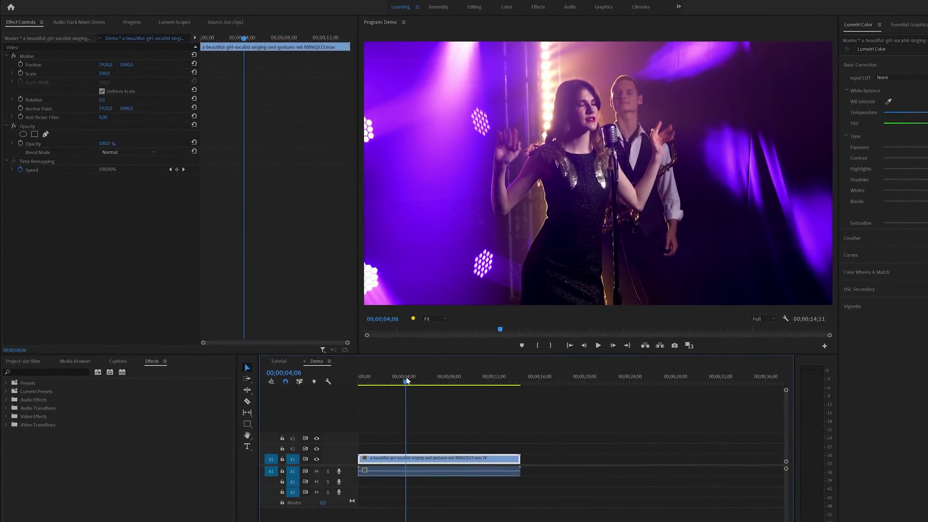
- Alt-drag copies of the singer clip up onto V2 and V3 above the V1 original
mouse_move(406, 380)
mouse_down()
mouse_move(456, 382)
mouse_move(405, 387)
mouse_up()
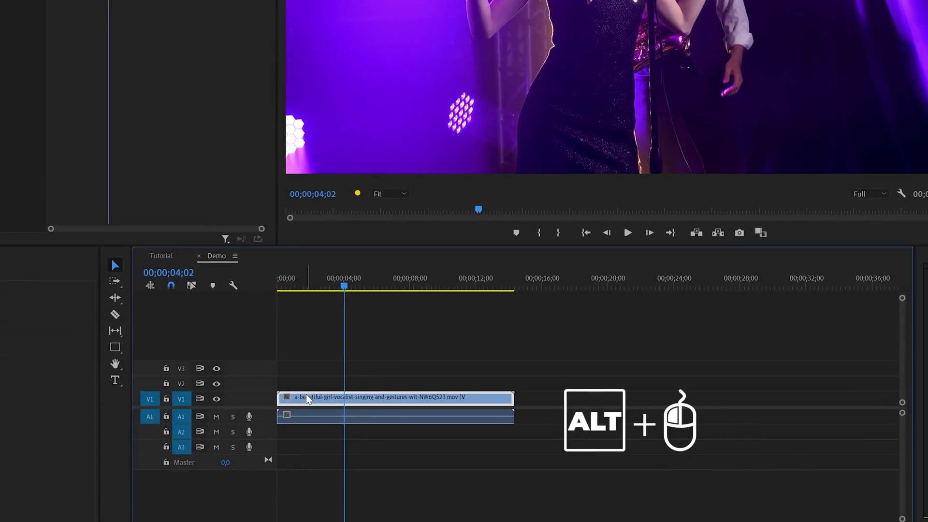
drag(306, 395, 311, 370)
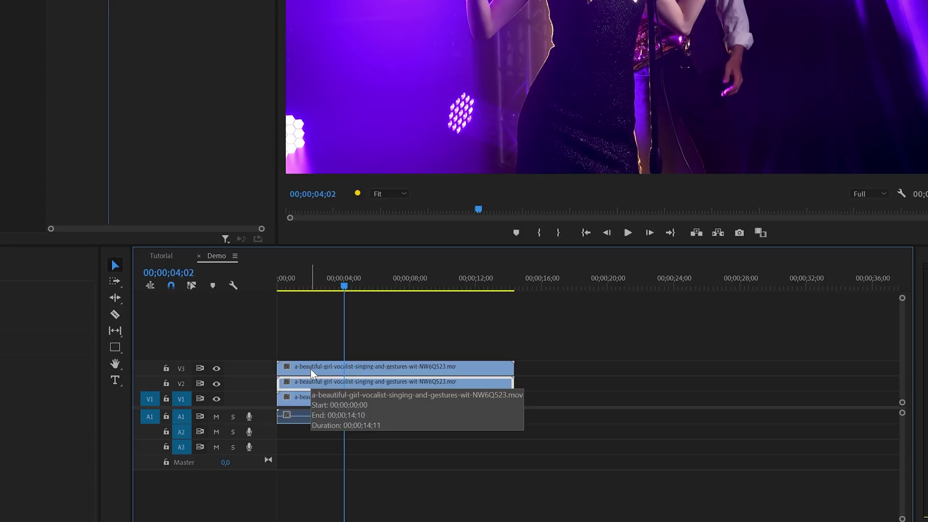
click(310, 369)
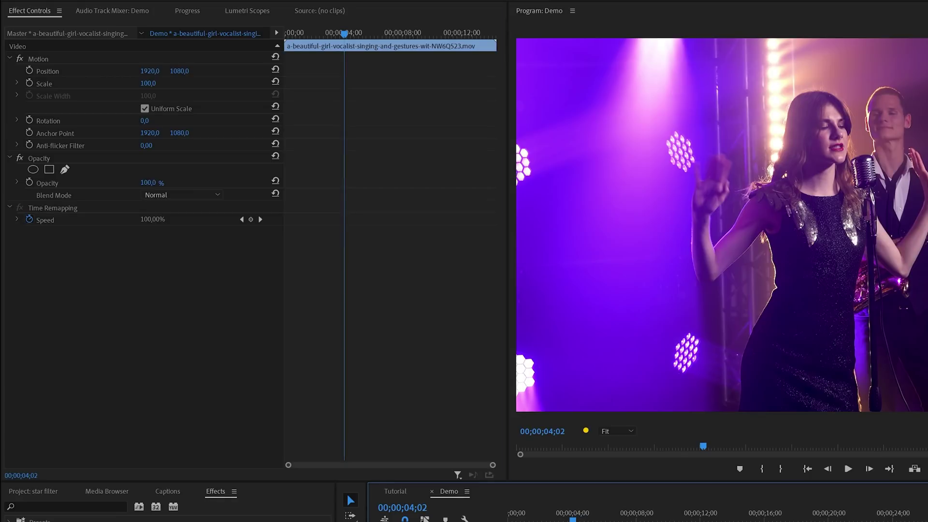
- Set the top V3 copy's Opacity to 66% in Effect Controls
click(170, 180)
text(66)
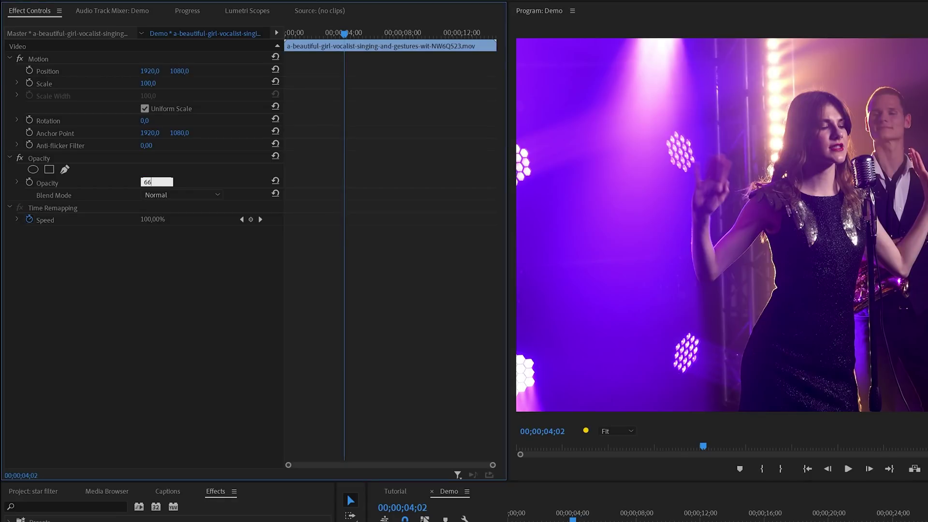
key(Return)
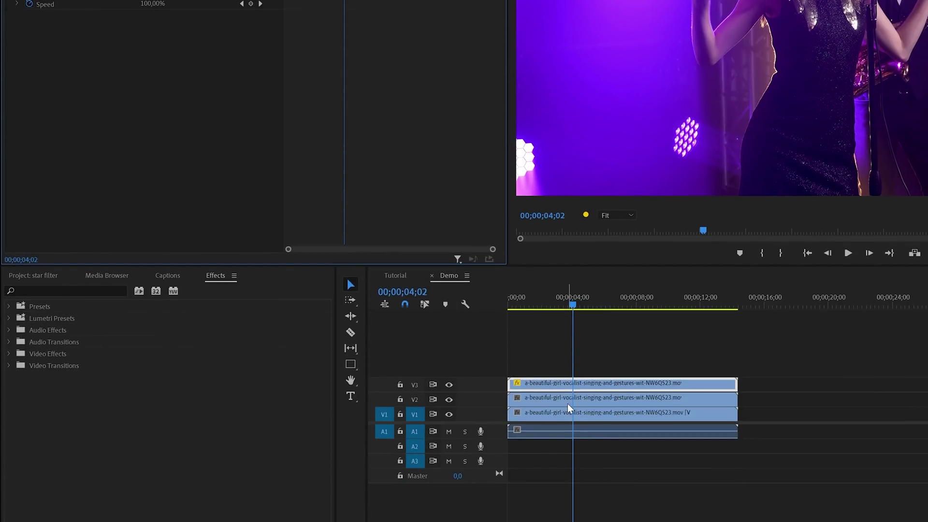
- Set Blend Mode to Lighten on both the V2 and V1 singer clips
click(568, 400)
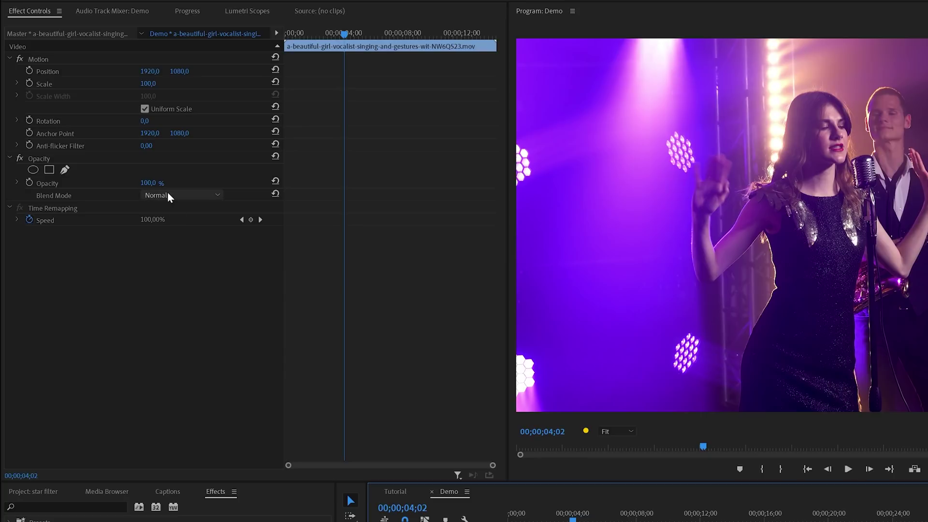
click(167, 193)
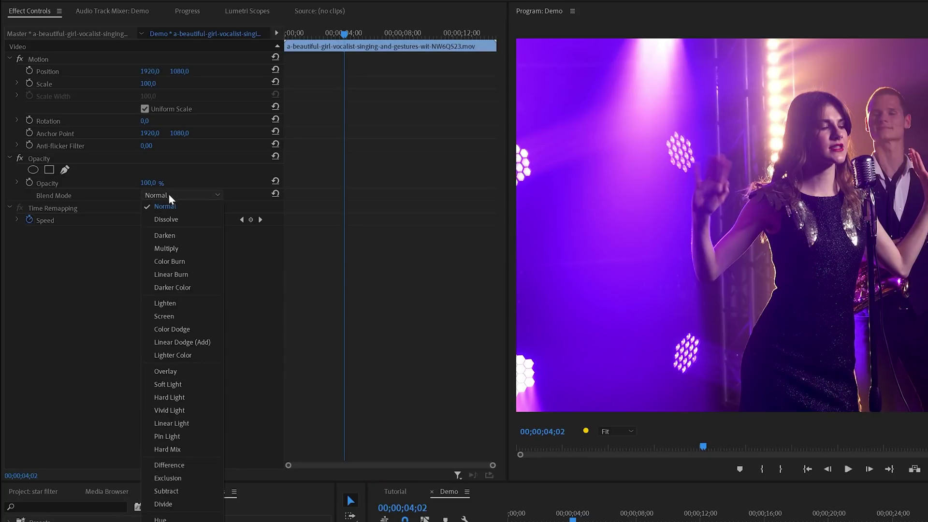
click(163, 302)
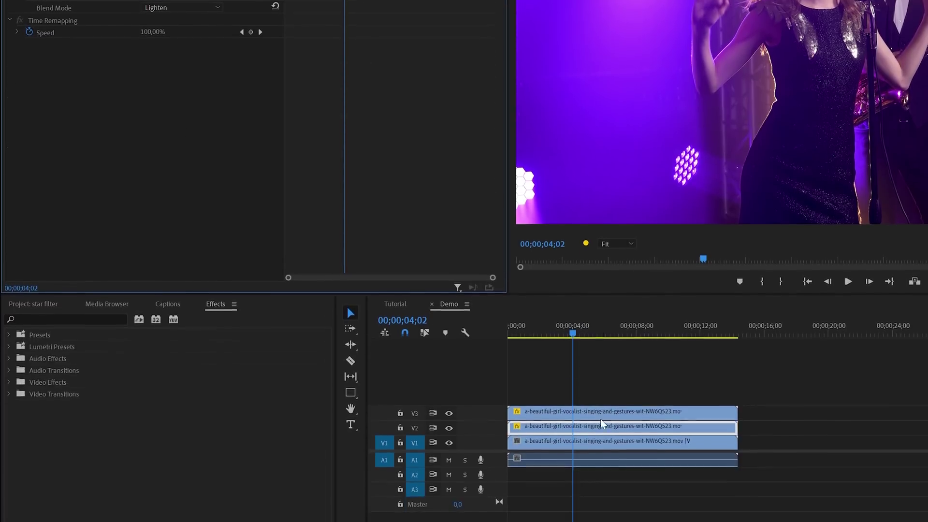
click(605, 436)
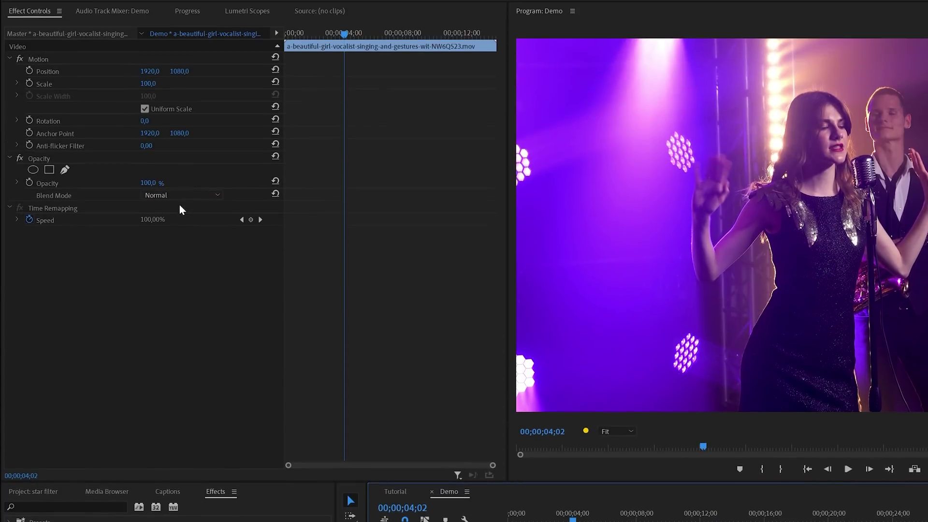
click(179, 195)
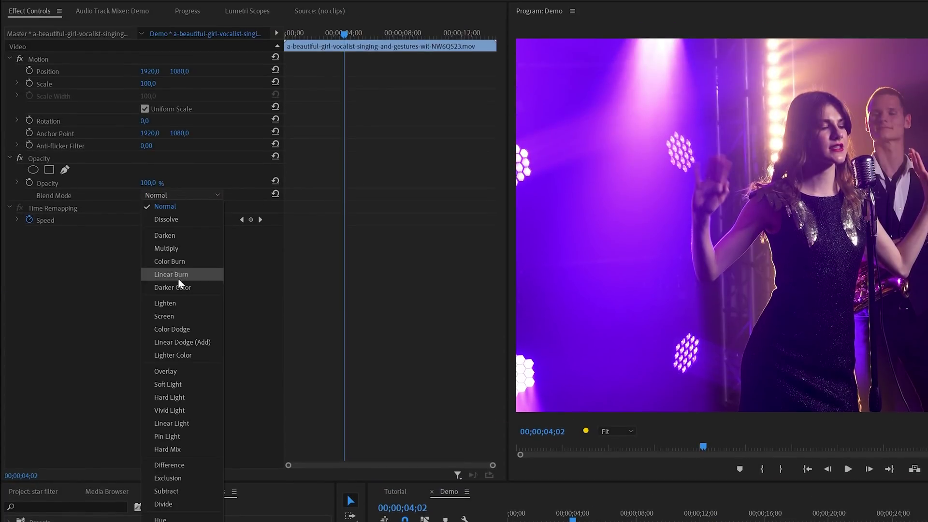
click(175, 302)
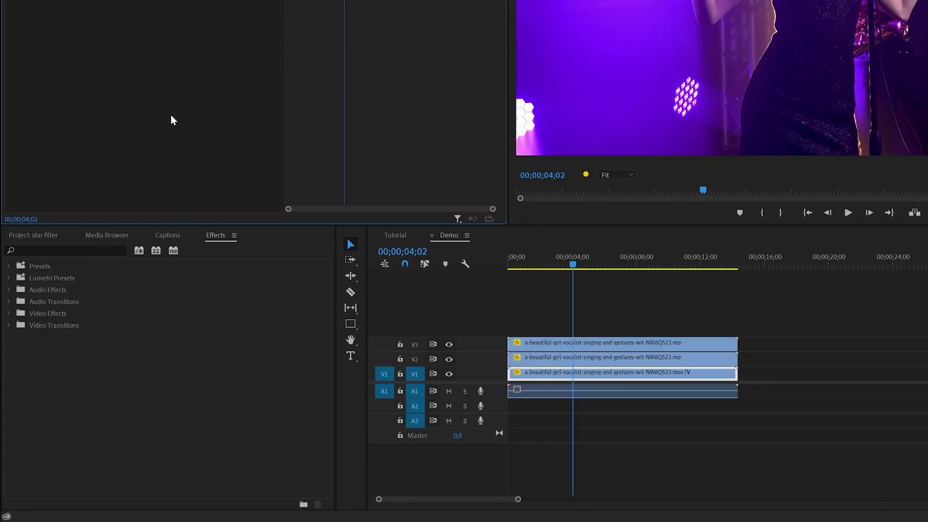
- Find Directional Blur in the Effects panel and apply it to the V2 and V1 clips
click(61, 247)
text(d)
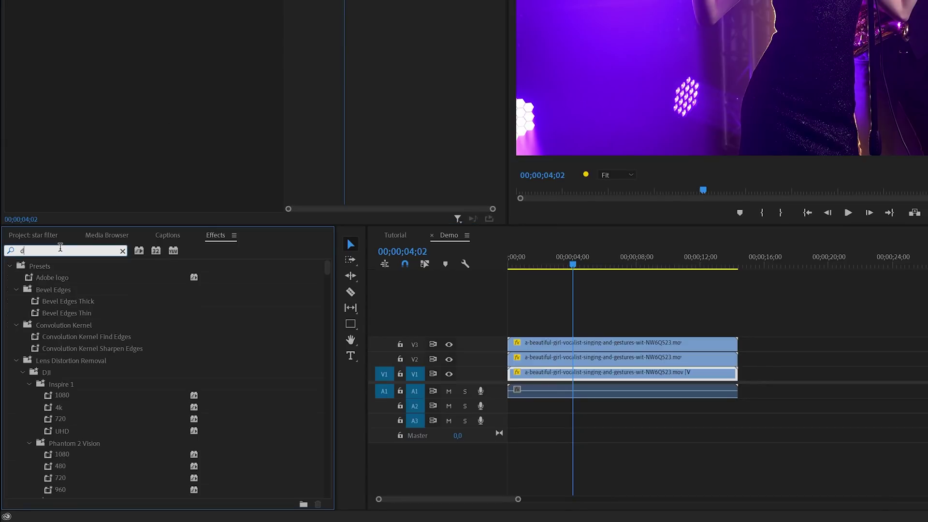
text(jre)
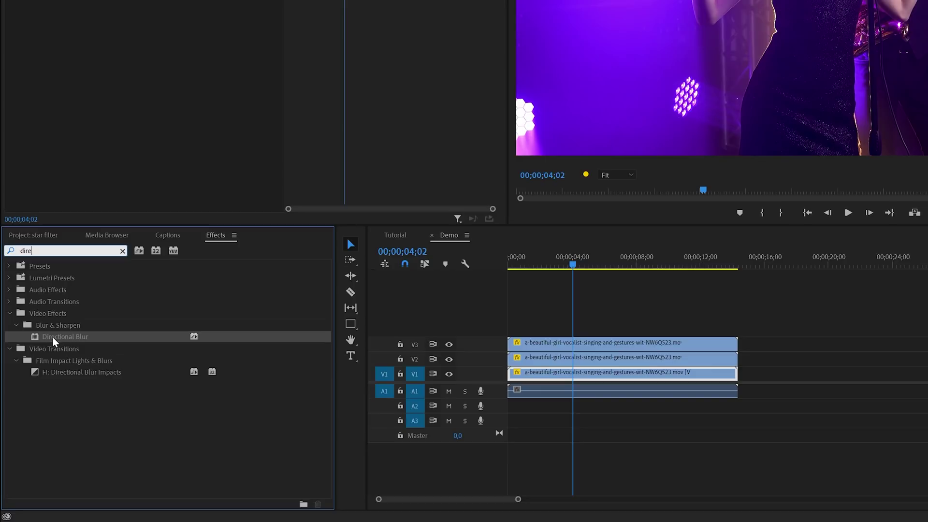
drag(52, 336, 532, 366)
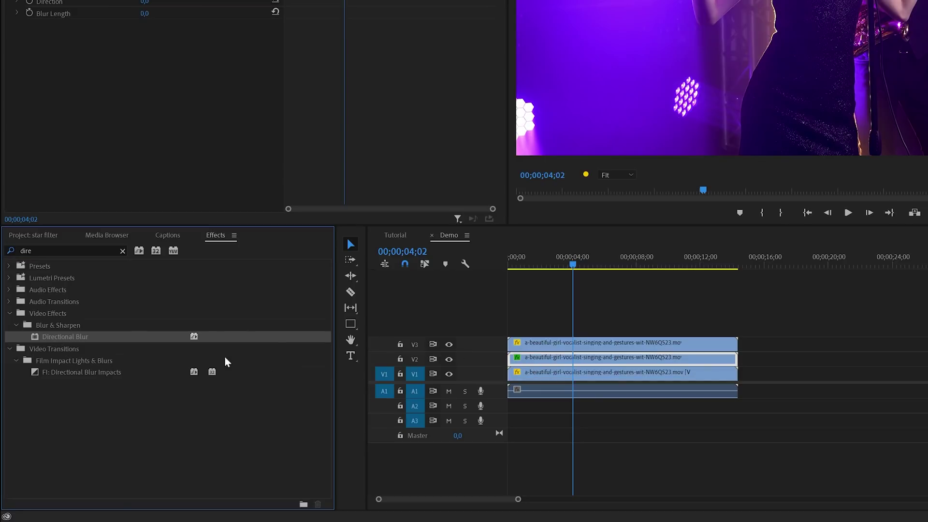
drag(299, 362, 535, 379)
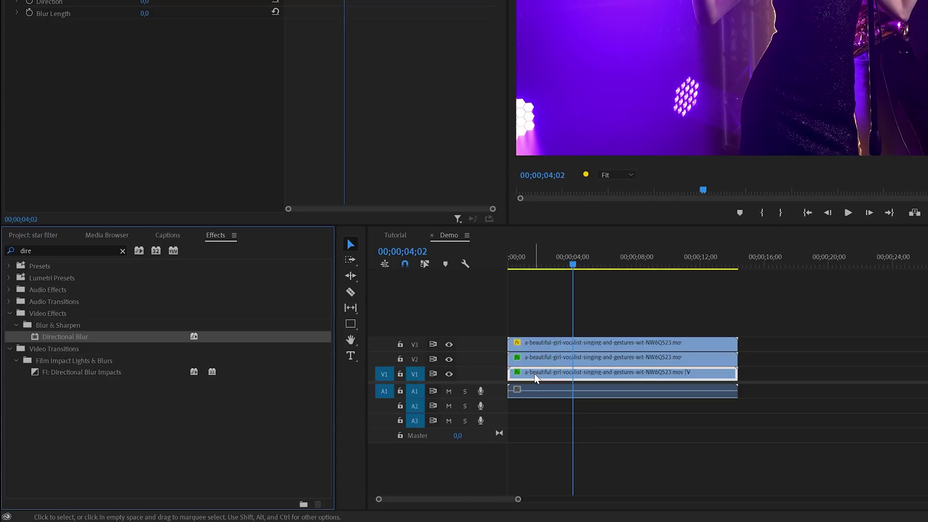
click(546, 356)
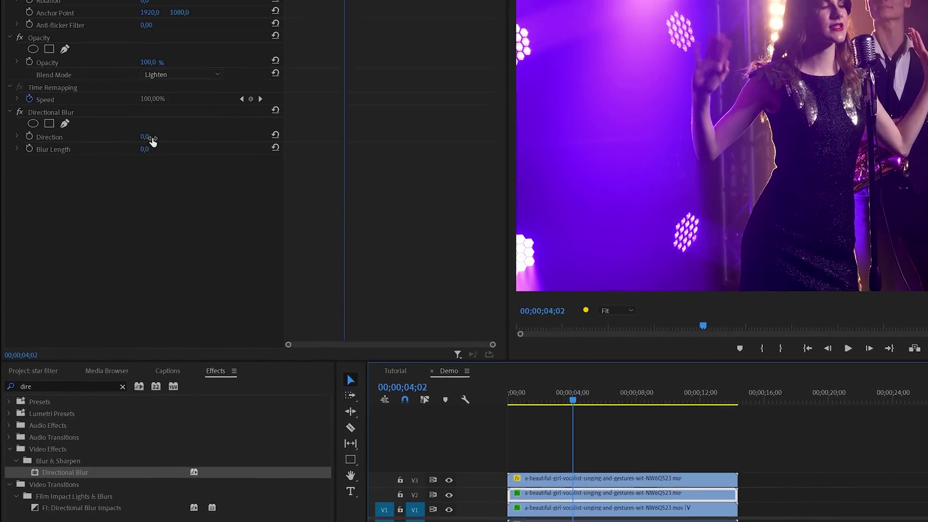
- Give the V2 clip's Directional Blur a 45° direction and a blur length of 51
click(150, 1)
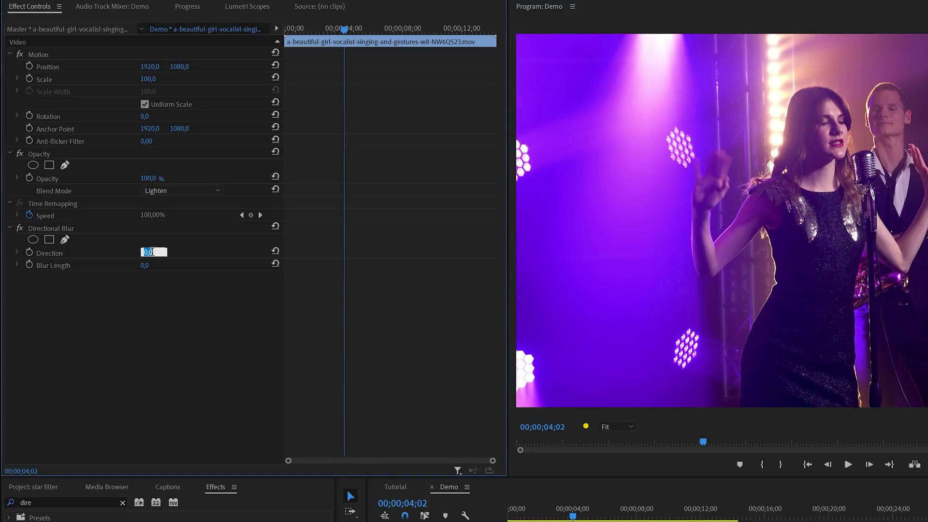
text(45)
key(Return)
drag(144, 264, 165, 264)
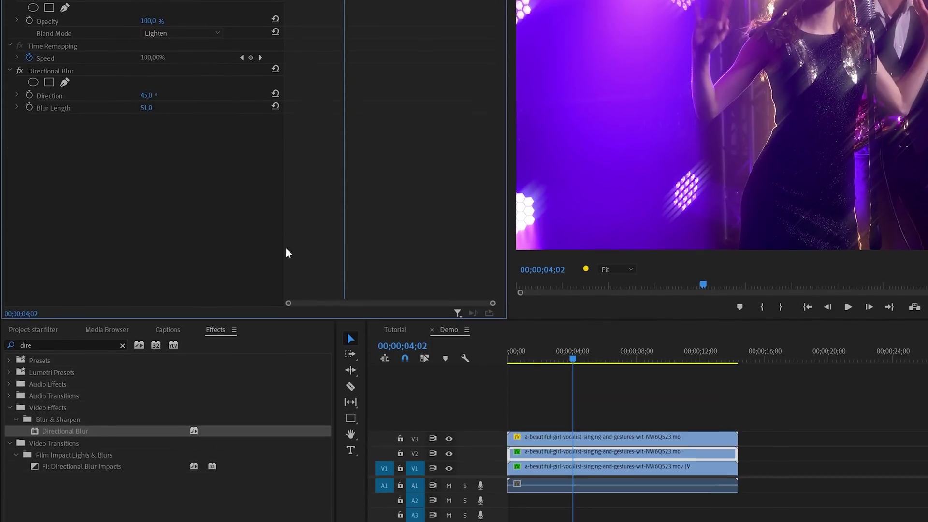
- Give the V1 clip's Directional Blur a -45° direction and a blur length of about 52
click(541, 414)
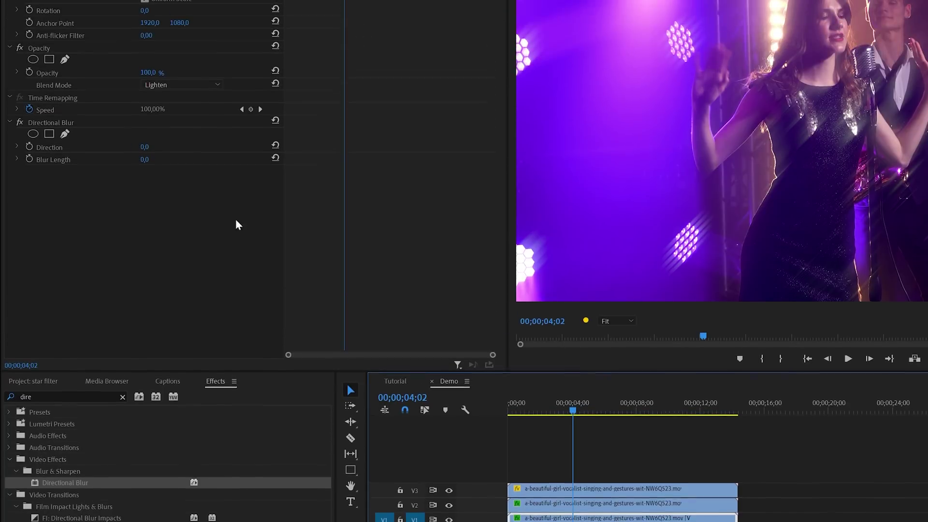
click(144, 164)
text(-)
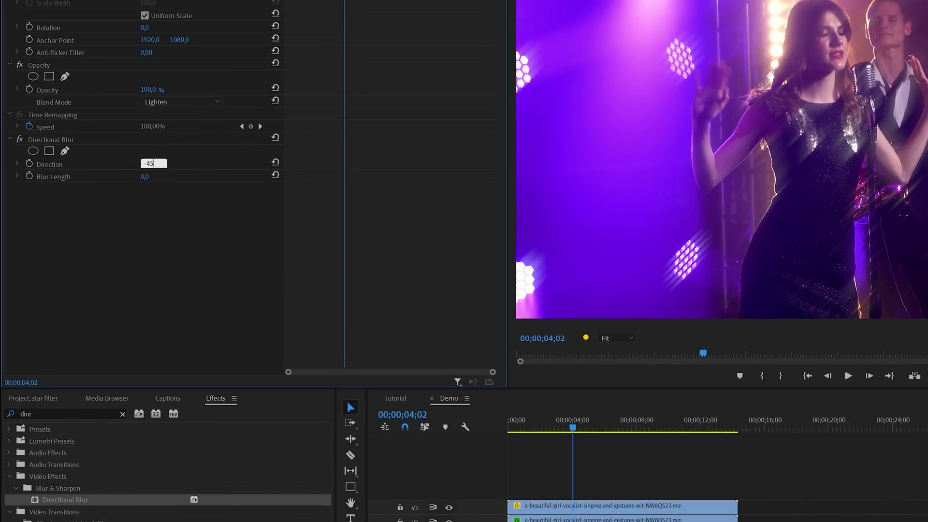
text(45)
drag(145, 177, 171, 177)
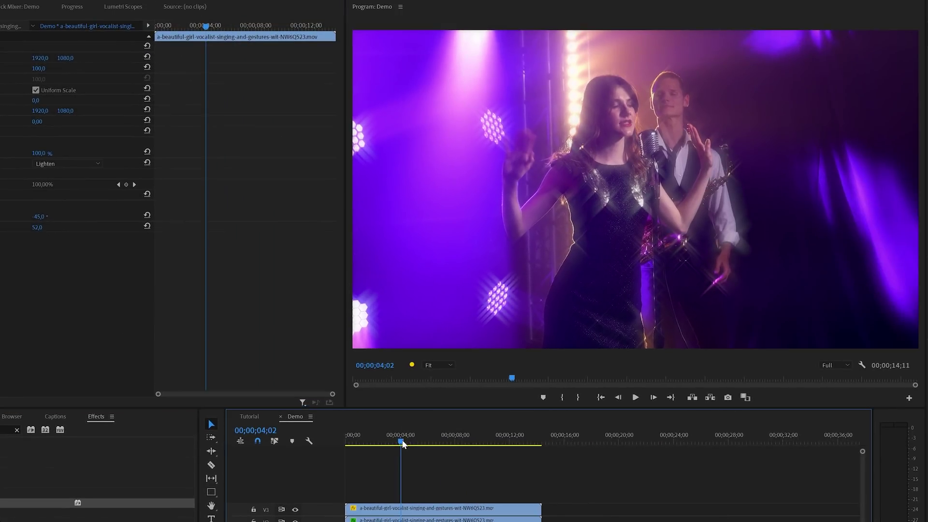
- Preview the glow near four seconds, then scrub the top V3 copy's opacity down toward 33%
drag(573, 428, 570, 430)
key(space)
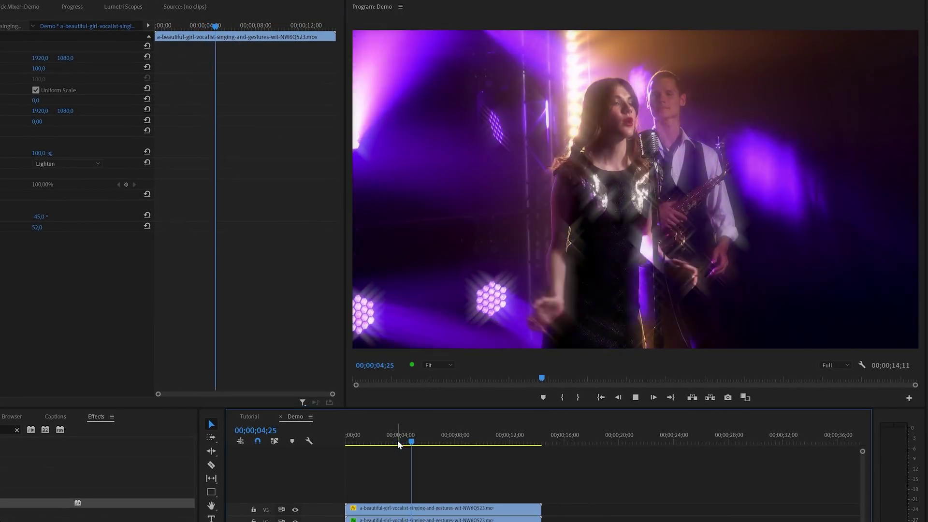
key(space)
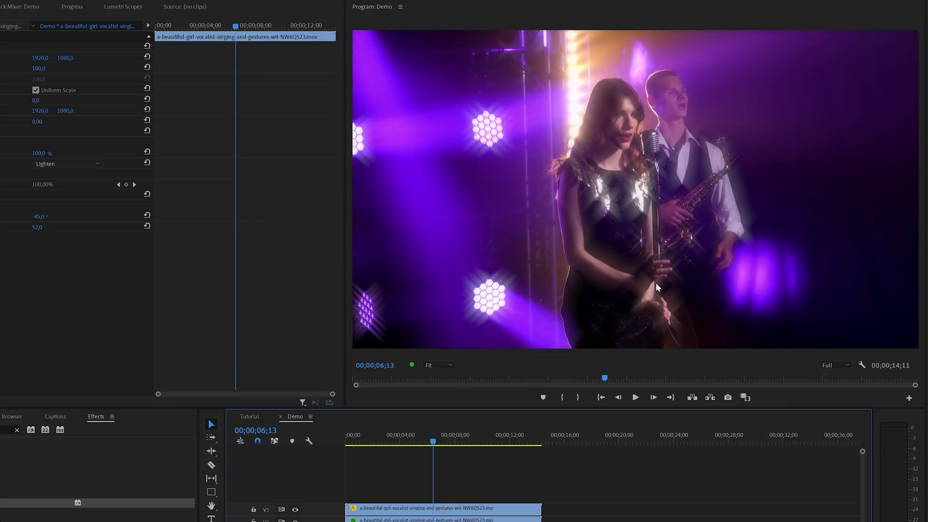
click(527, 510)
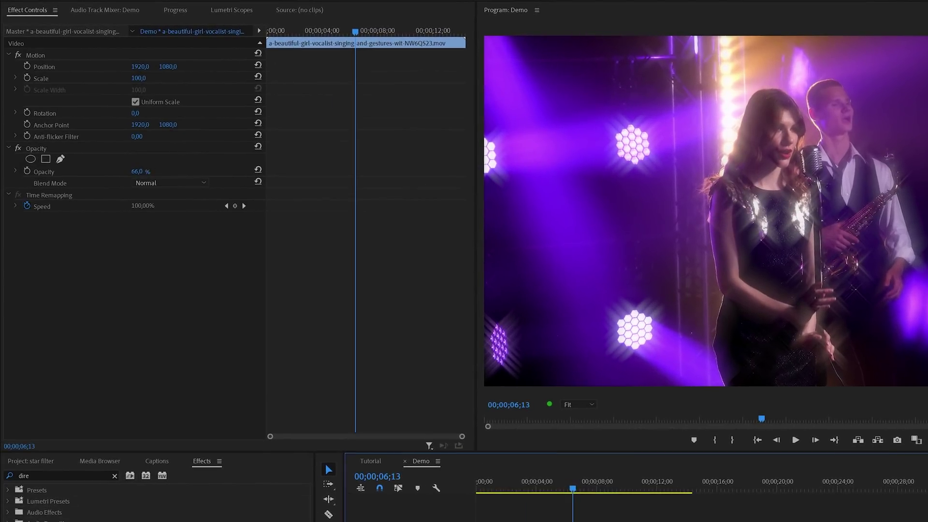
mouse_move(138, 171)
mouse_down()
mouse_move(105, 171)
mouse_move(148, 171)
mouse_up()
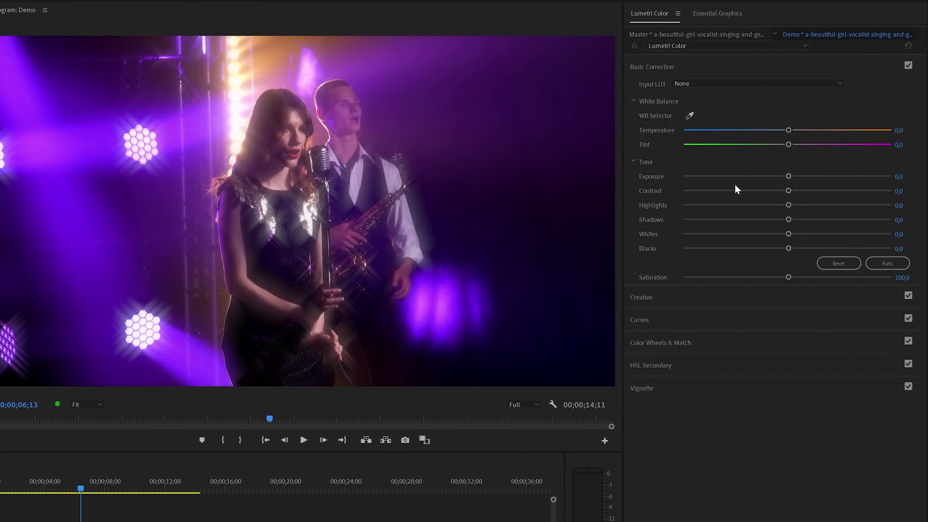
- Set Lumetri Contrast to 66.5, Highlights to -46.8 and Shadows to -21.8, then preview playback
drag(746, 189, 828, 190)
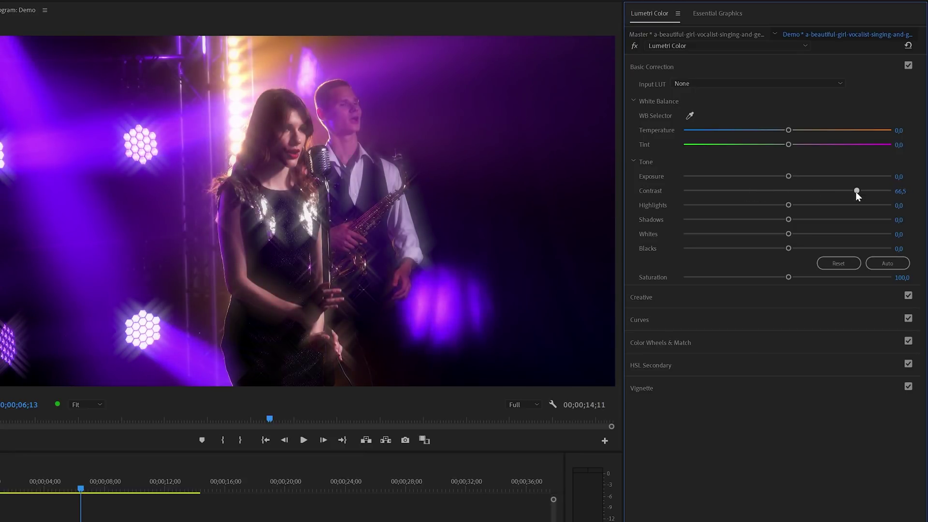
drag(762, 205, 804, 220)
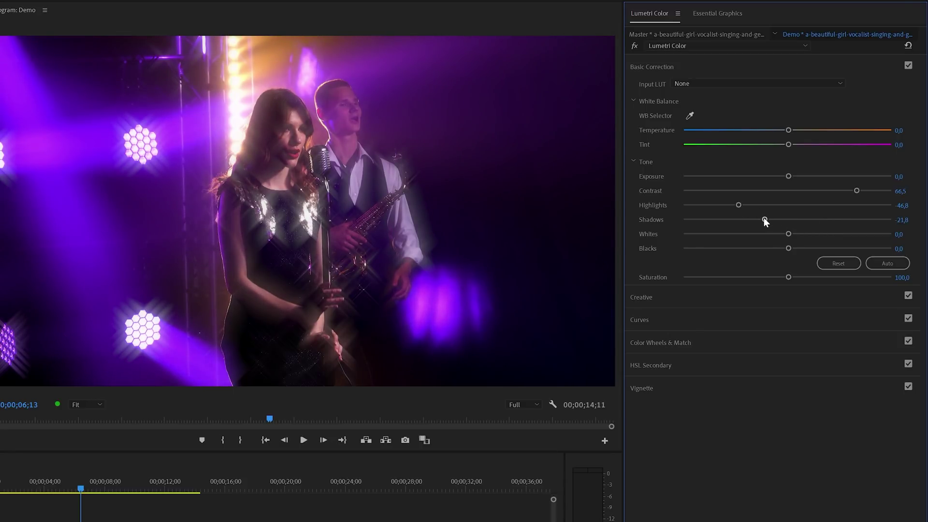
key(space)
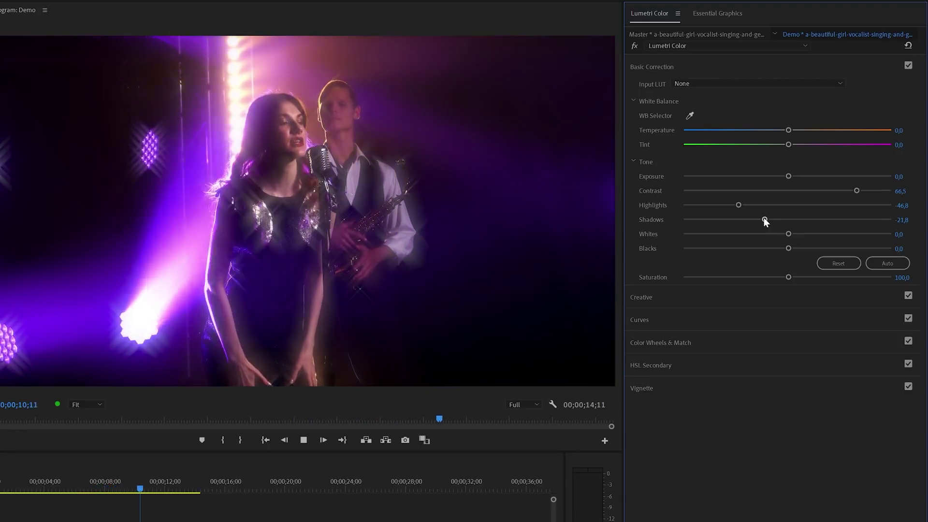
key(space)
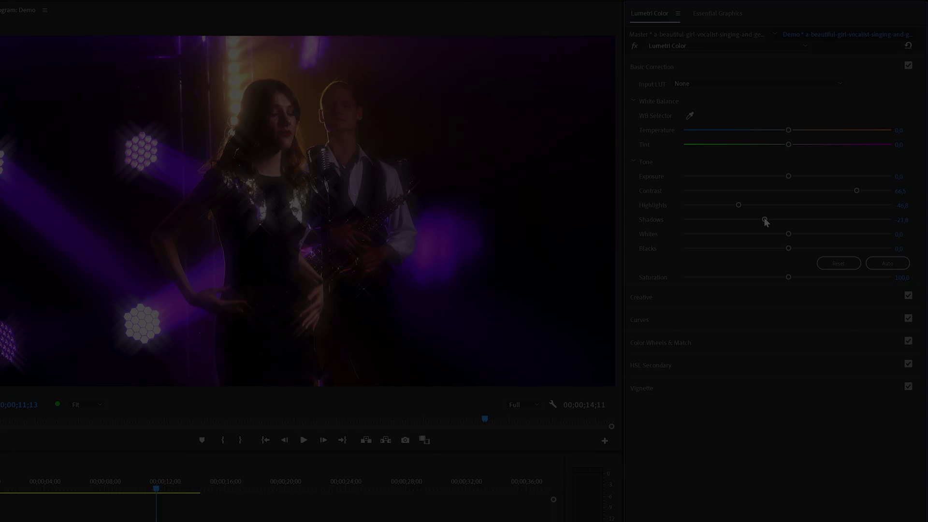